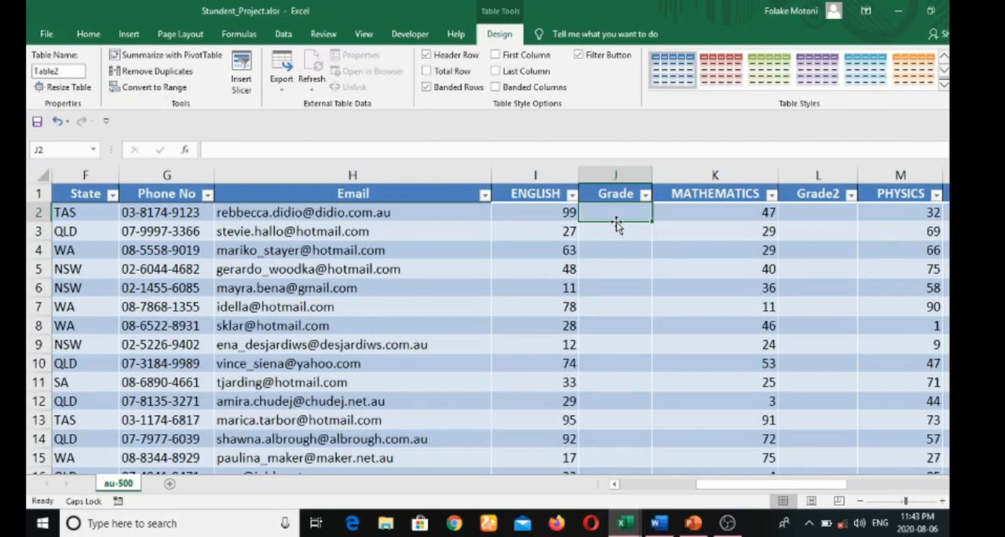
Start an IF formula in the first Grade cell, J2, that tests whether the ENGLISH score is >=90
{"action": "type", "text": "="}
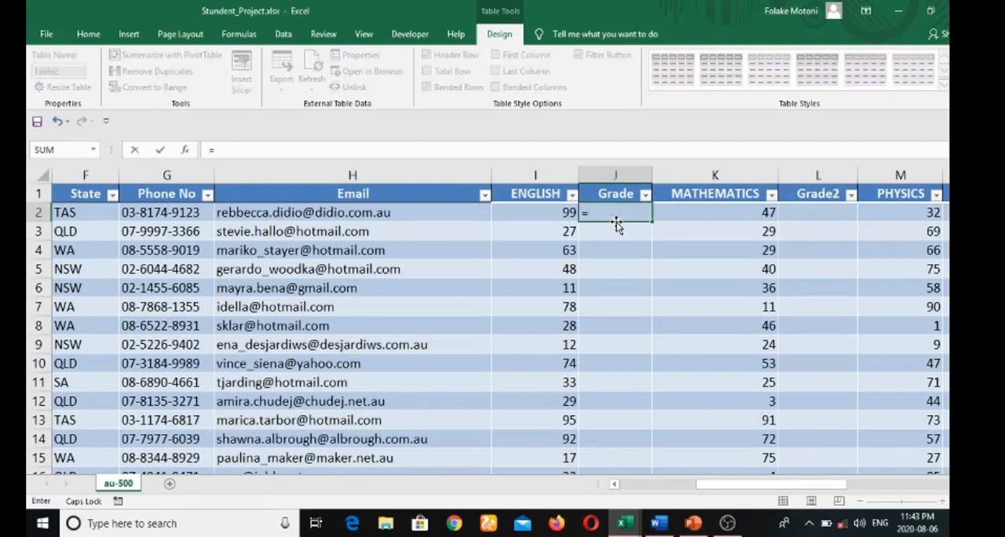
{"action": "type", "text": "IF("}
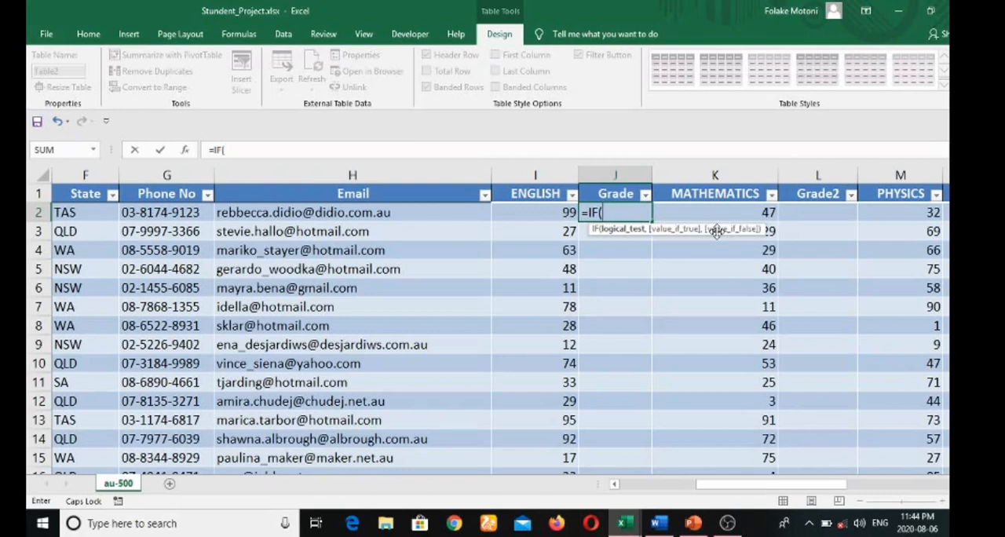
{"action": "left_click", "coordinate": [545, 213]}
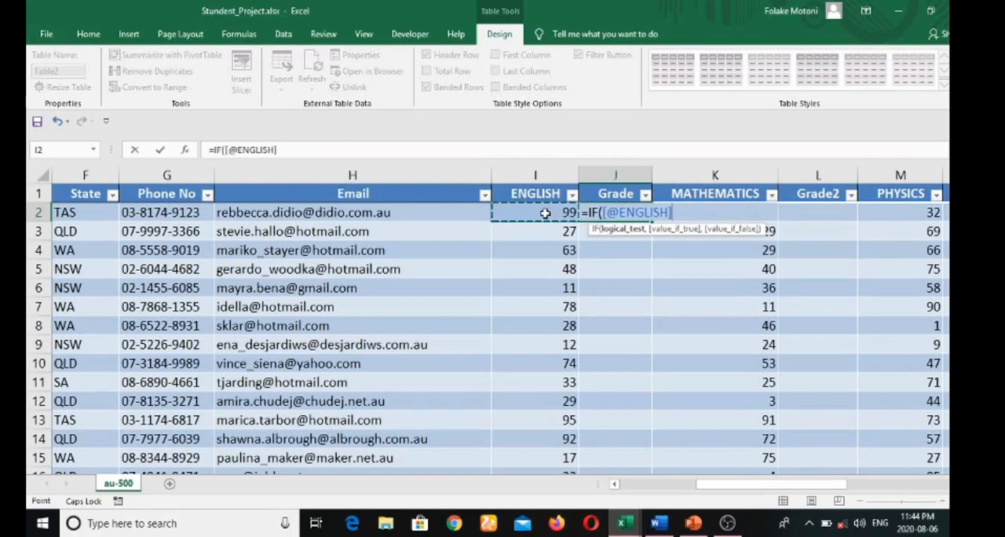
{"action": "type", "text": ">"}
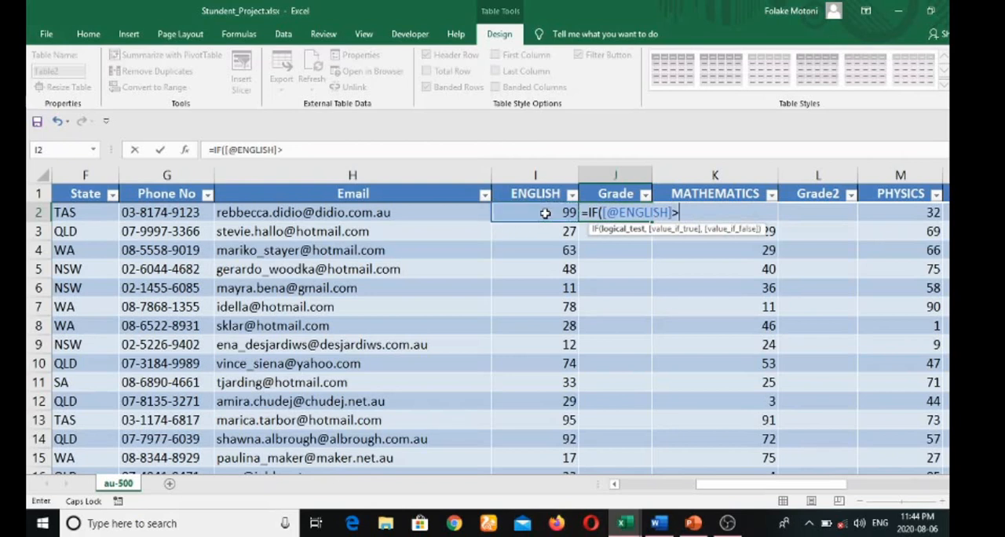
{"action": "type", "text": "=90,"}
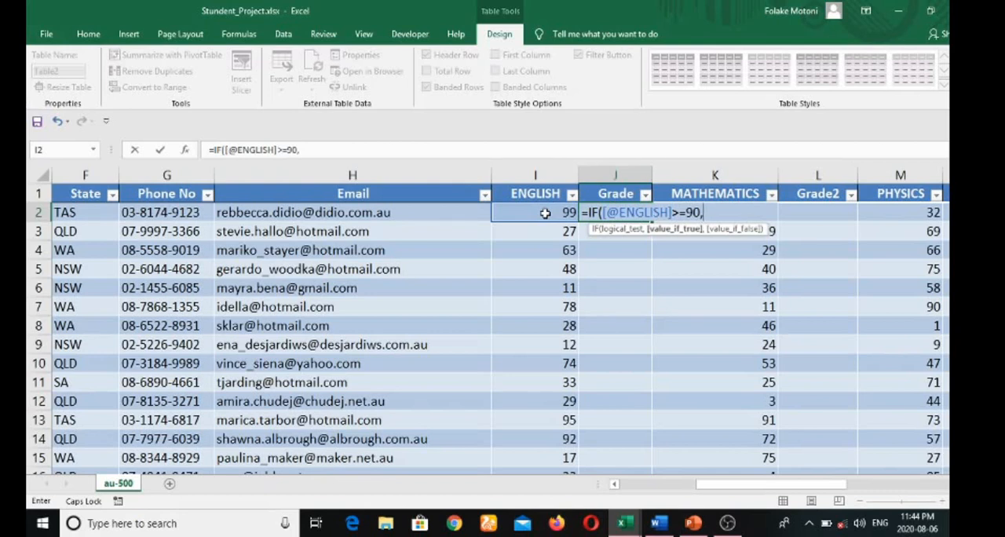
{"action": "type", "text": "\"A1\""}
Replace the first test's threshold with 70 and make the formula return "A" when it is true
{"action": "key", "text": "BackSpace"}
{"action": "key", "text": "BackSpace"}
{"action": "key", "text": "BackSpace"}
{"action": "key", "text": "BackSpace"}
{"action": "key", "text": "BackSpace"}
{"action": "key", "text": "BackSpace"}
{"action": "key", "text": "BackSpace"}
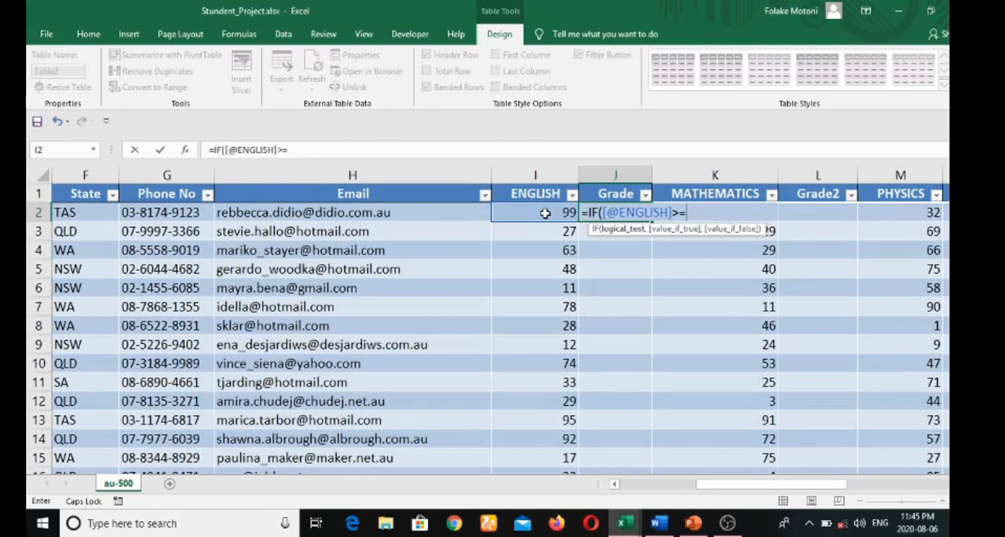
{"action": "type", "text": "70,"}
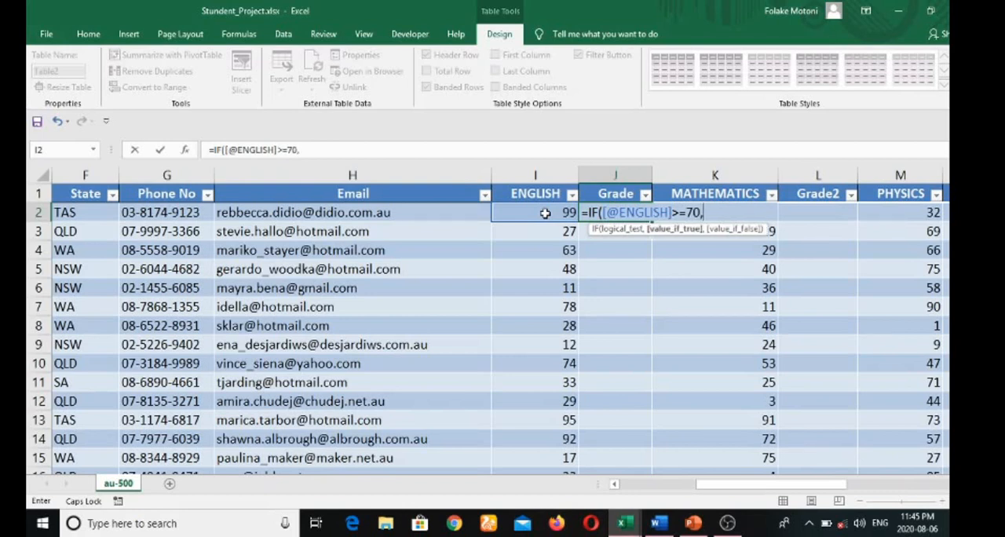
{"action": "type", "text": "\"A\","}
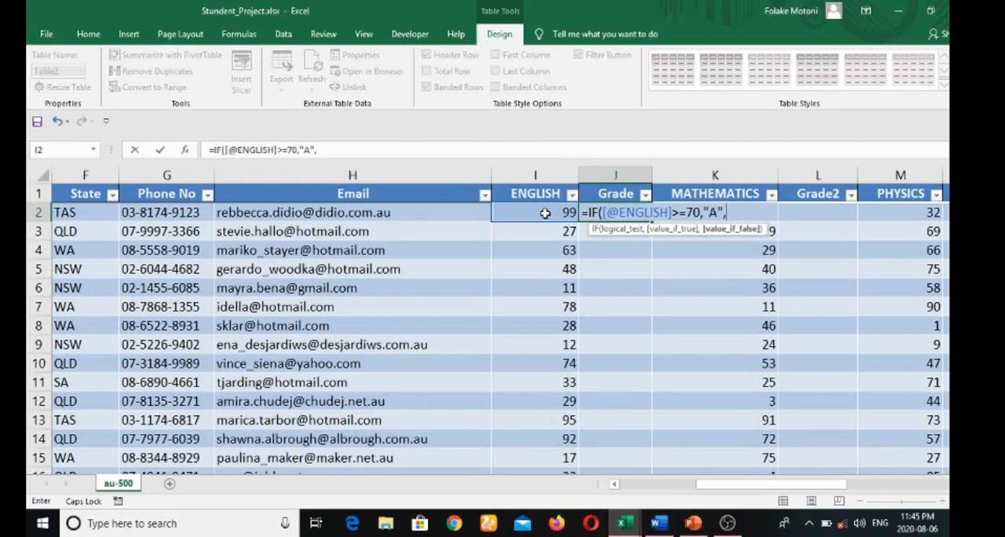
{"action": "type", "text": "IF"}
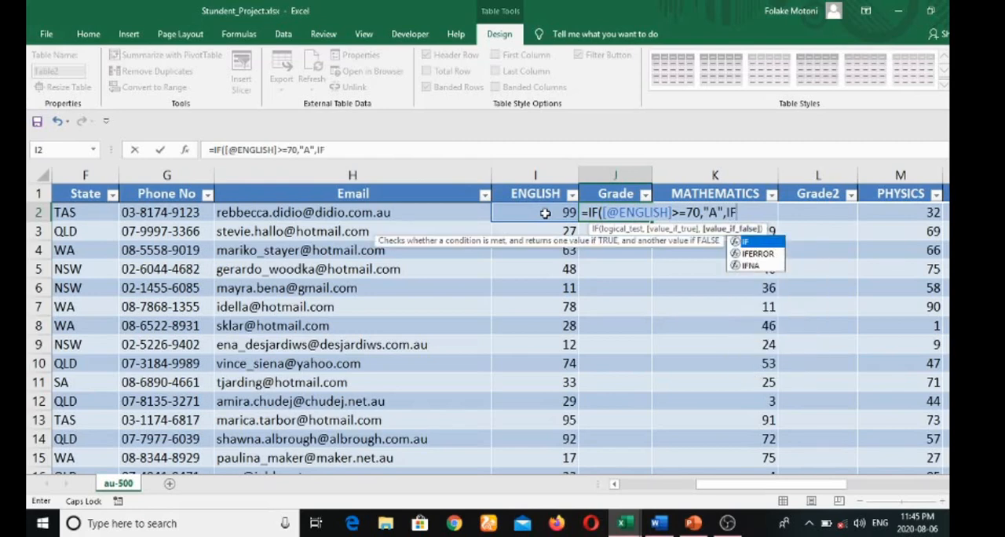
{"action": "type", "text": "("}
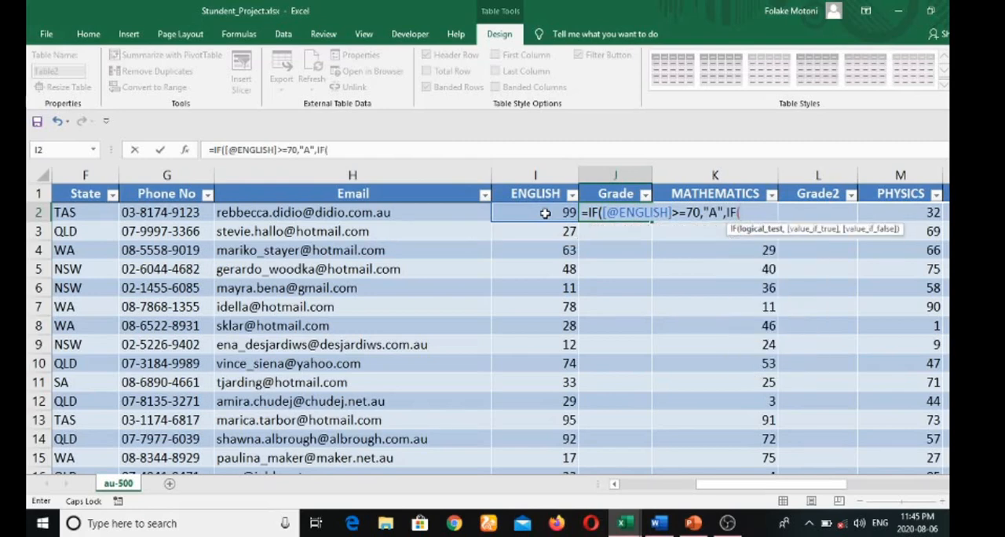
Nest a second IF in the J2 formula that returns "B" when the ENGLISH score is >=60
{"action": "left_click", "coordinate": [548, 212]}
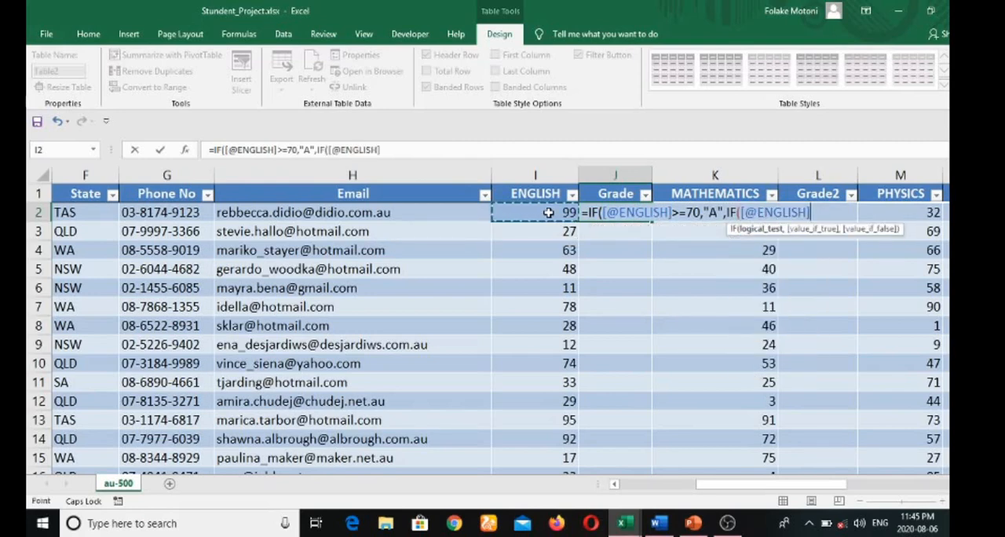
{"action": "type", "text": ">="}
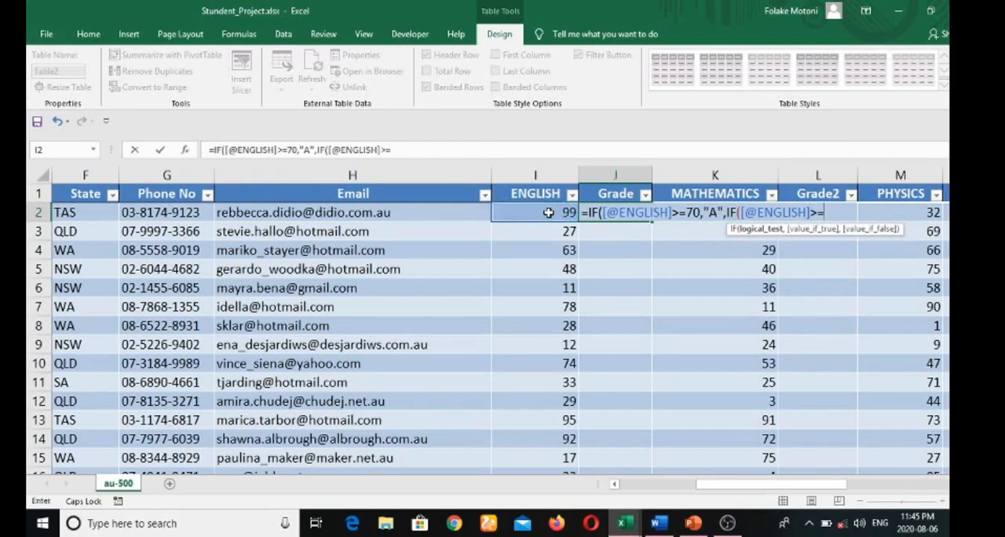
{"action": "type", "text": "60,\"B"}
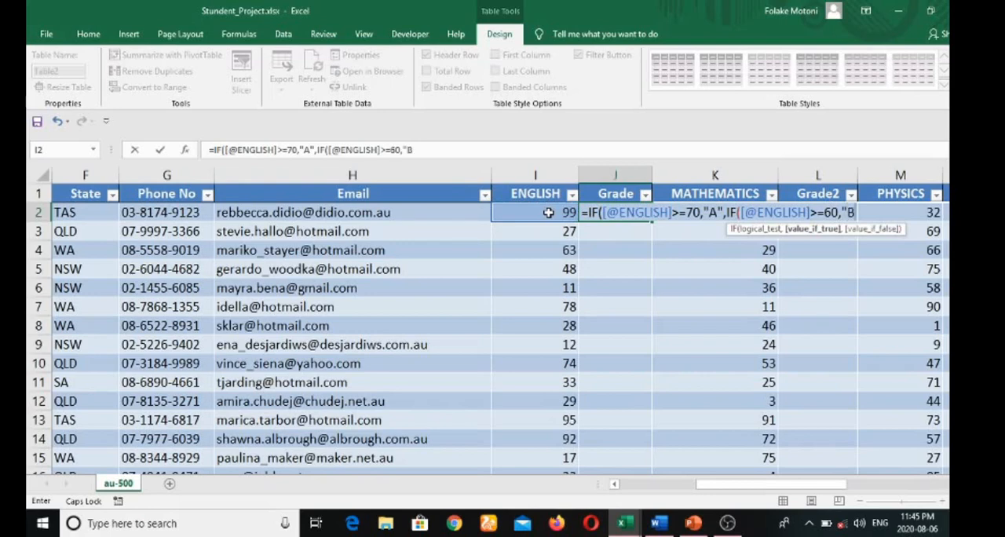
{"action": "type", "text": "\",IF"}
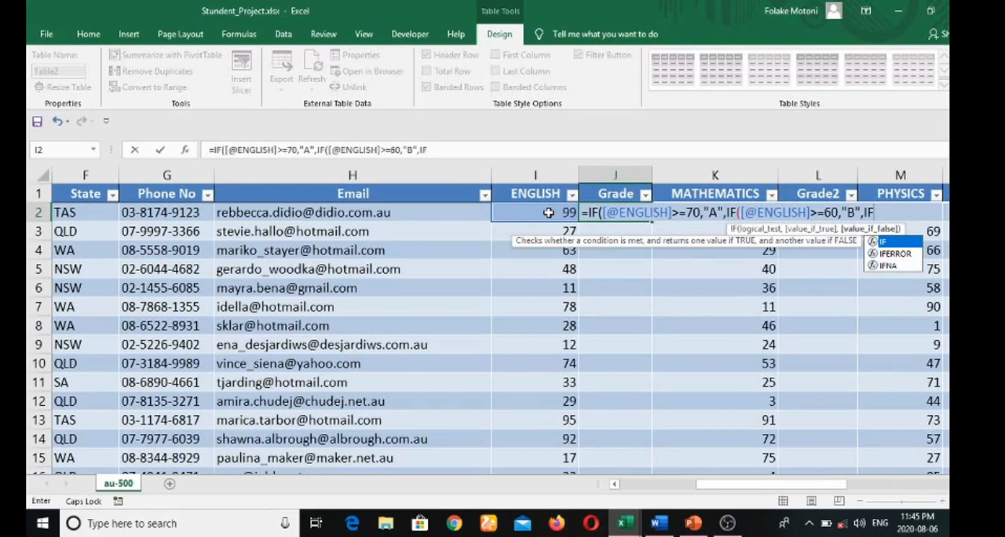
{"action": "type", "text": "("}
Nest a third IF in the J2 formula that returns "C" when the ENGLISH score is >=50
{"action": "left_click", "coordinate": [548, 212]}
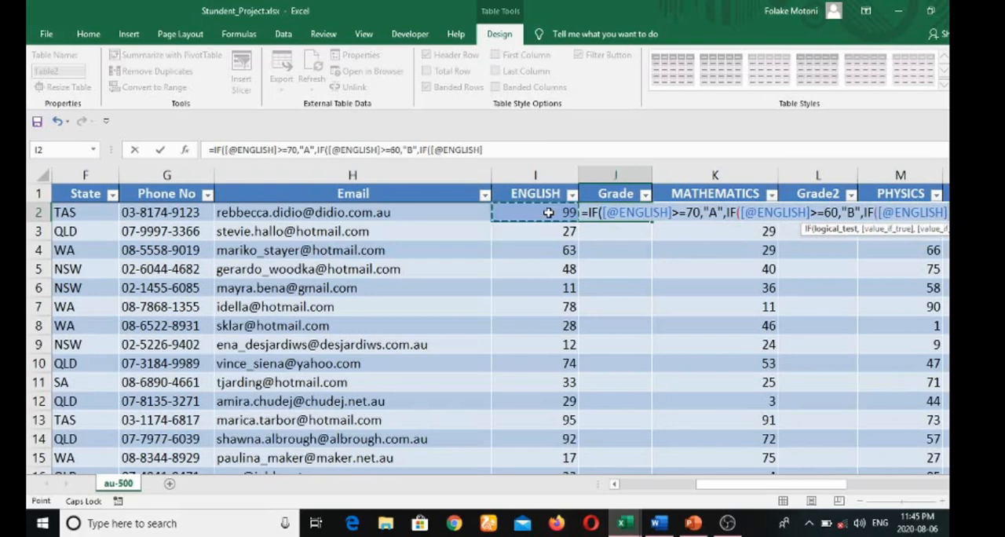
{"action": "type", "text": ">"}
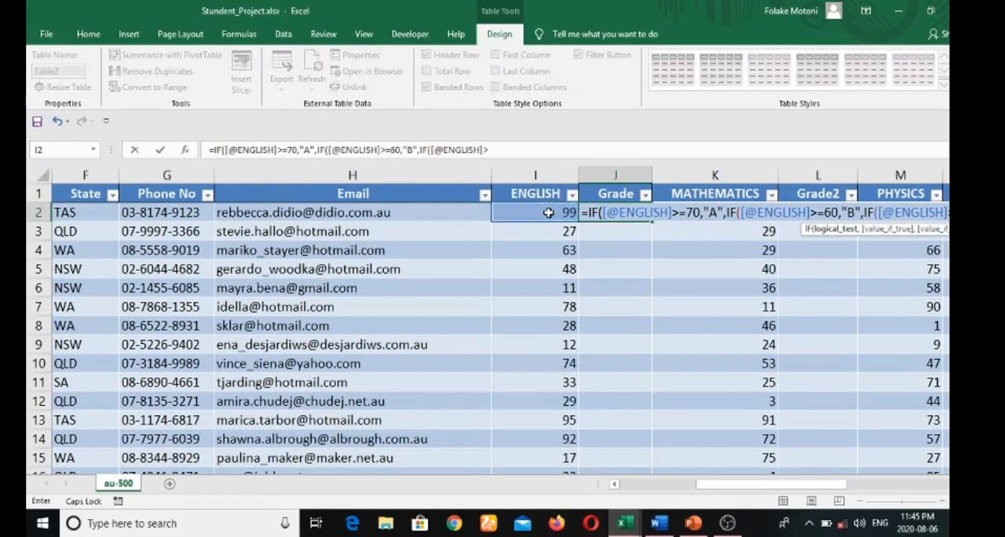
{"action": "type", "text": "=50"}
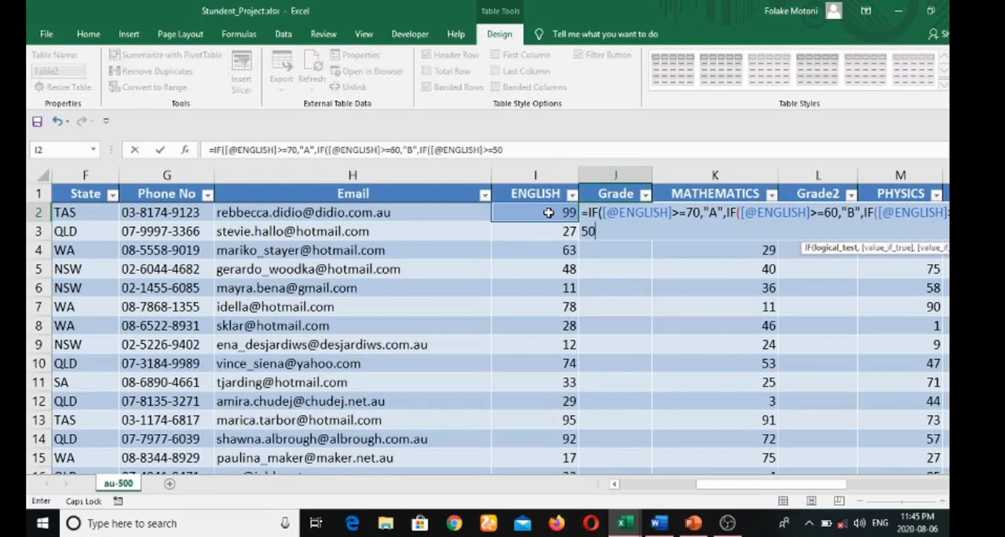
{"action": "type", "text": ","}
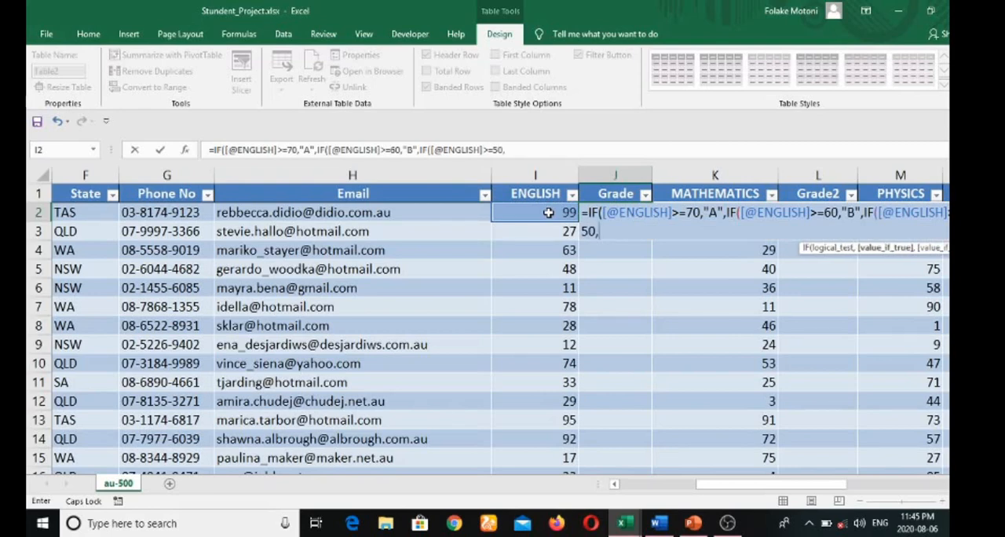
{"action": "type", "text": "\"C\",IF"}
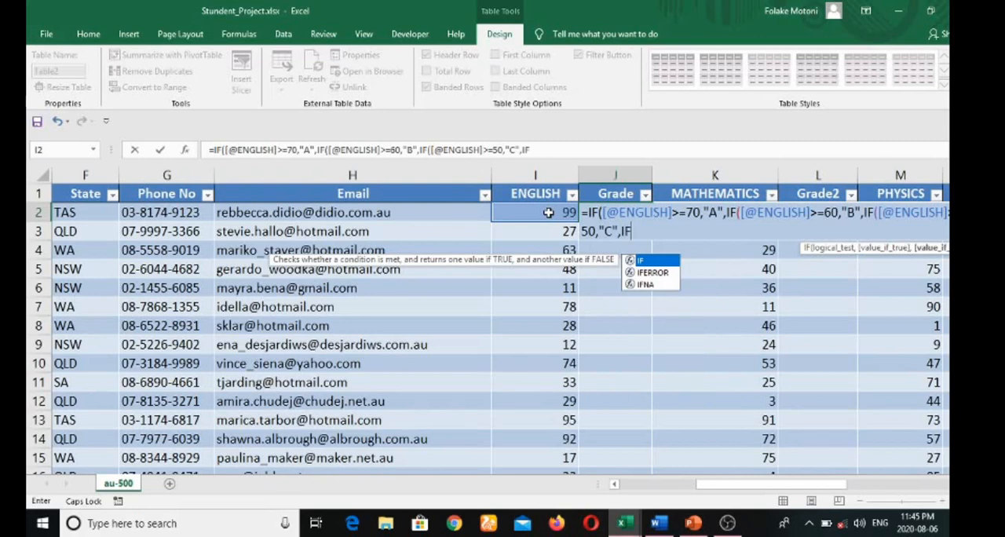
{"action": "type", "text": "("}
Nest a fourth IF in the J2 formula that returns "D" when the ENGLISH score is >=40
{"action": "left_click", "coordinate": [548, 212]}
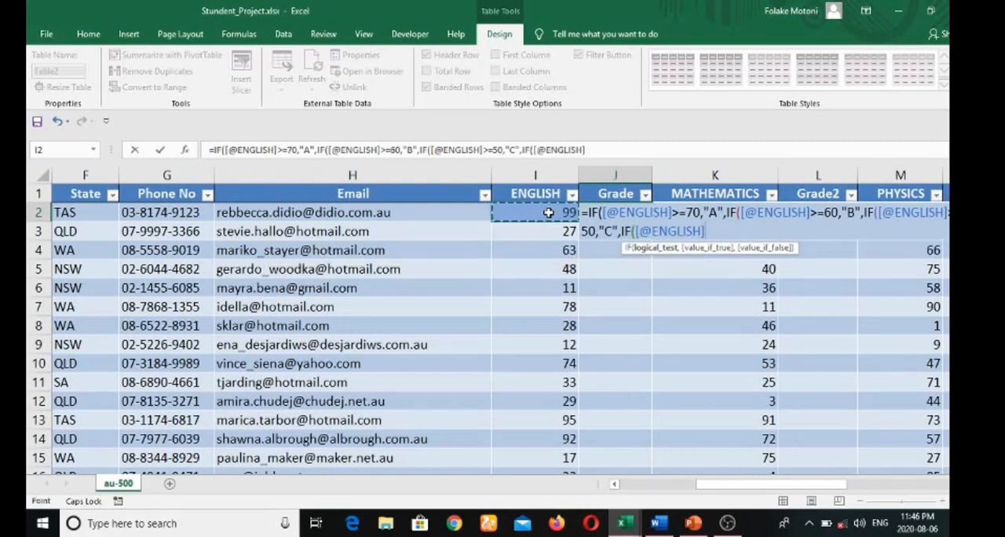
{"action": "type", "text": ">"}
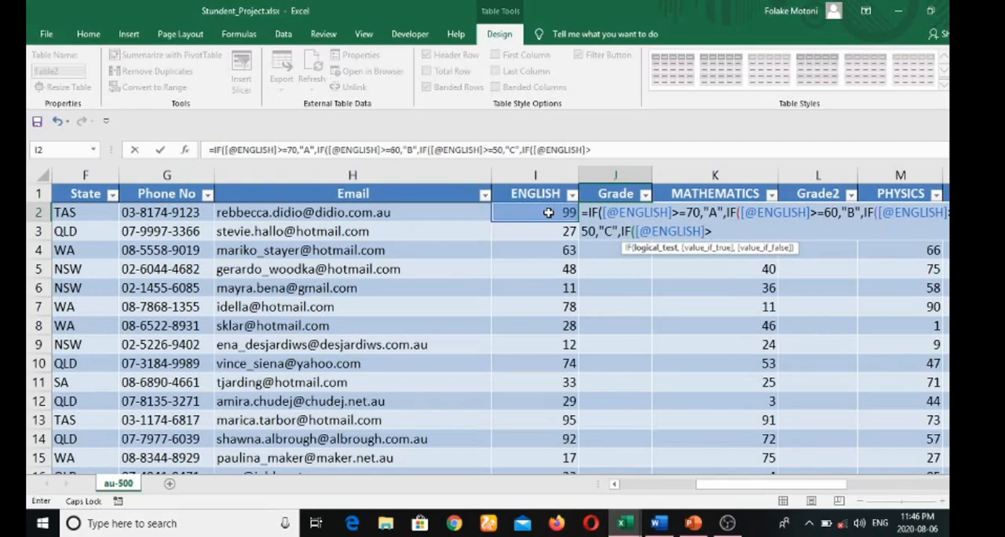
{"action": "type", "text": "=40,\""}
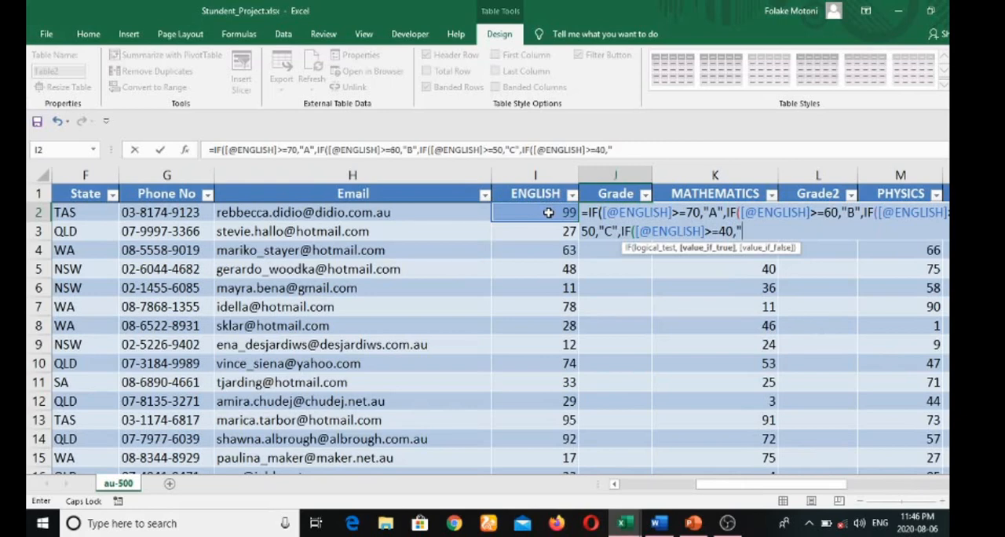
{"action": "type", "text": "D\","}
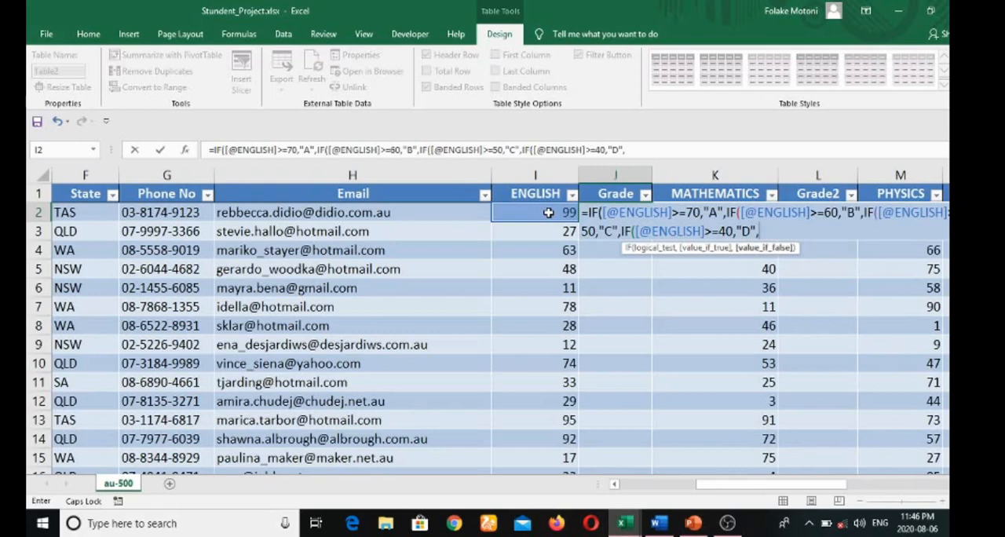
{"action": "type", "text": "IF"}
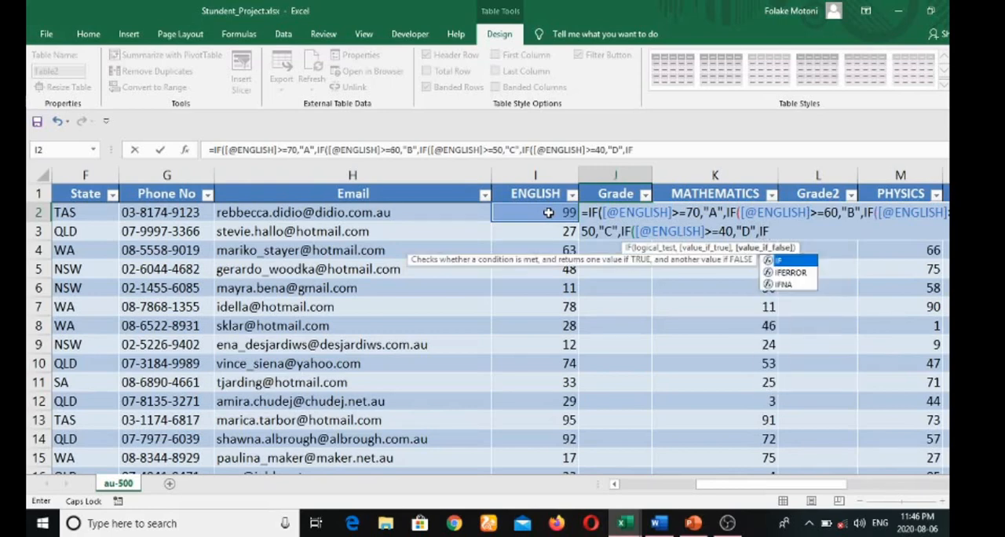
{"action": "type", "text": "("}
Nest a fifth IF in the J2 formula that returns "E" when the ENGLISH score is >=30
{"action": "left_click", "coordinate": [548, 212]}
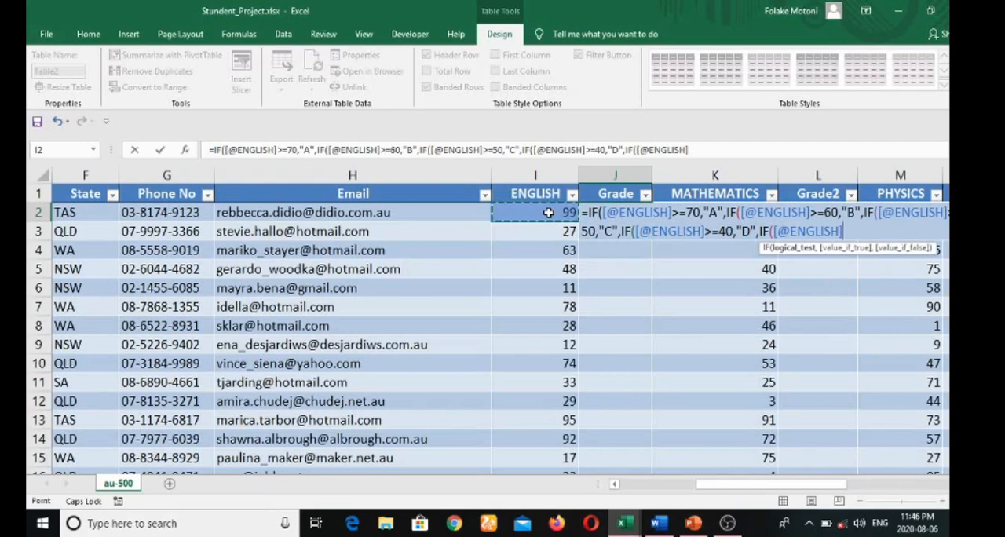
{"action": "type", "text": ">"}
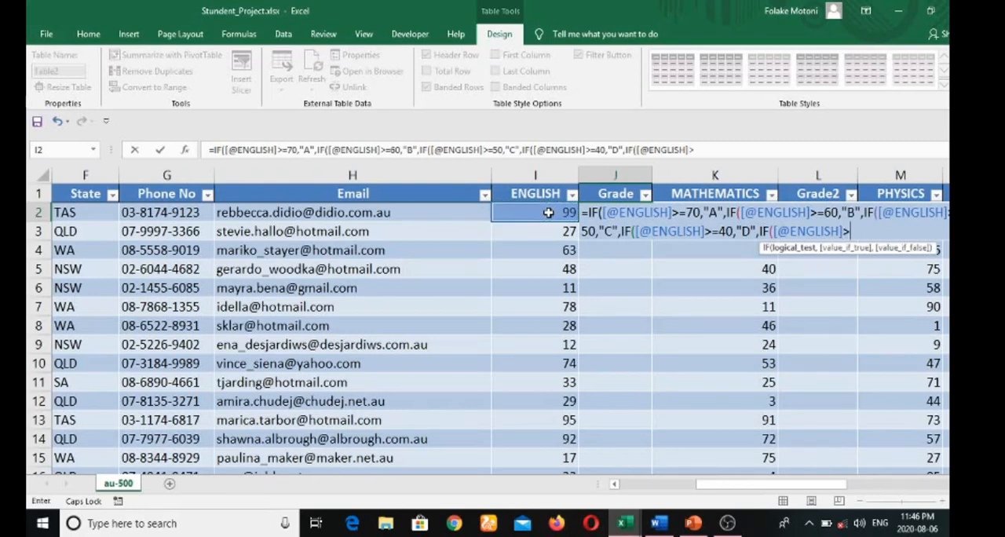
{"action": "type", "text": "=30,\""}
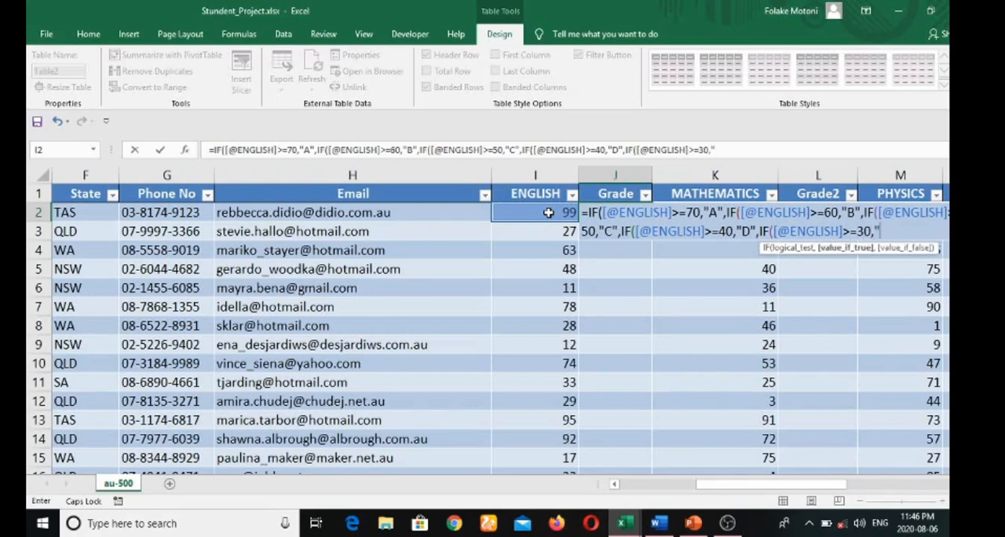
{"action": "type", "text": "E\","}
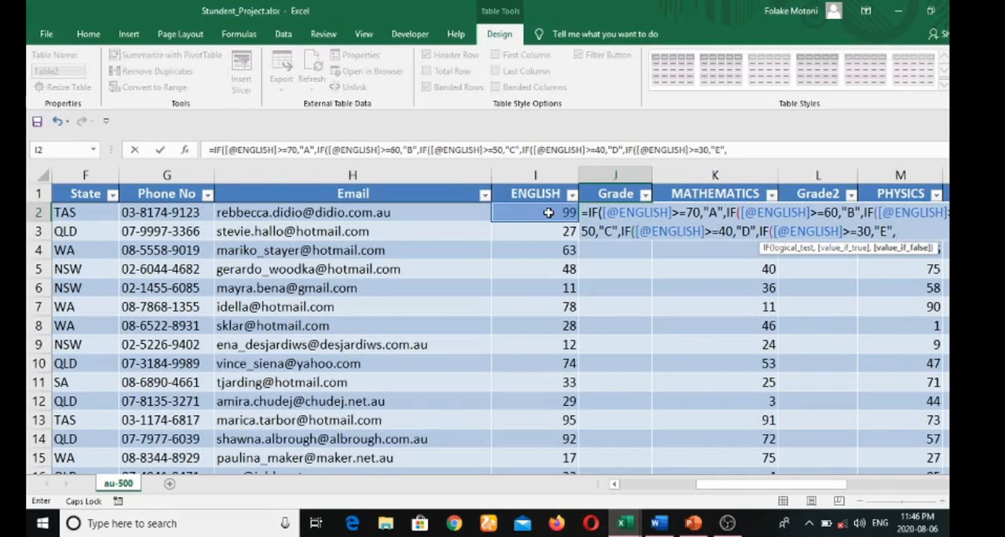
Try to complete the J2 formula with F" as the final false value and five closing parentheses
{"action": "type", "text": "F"}
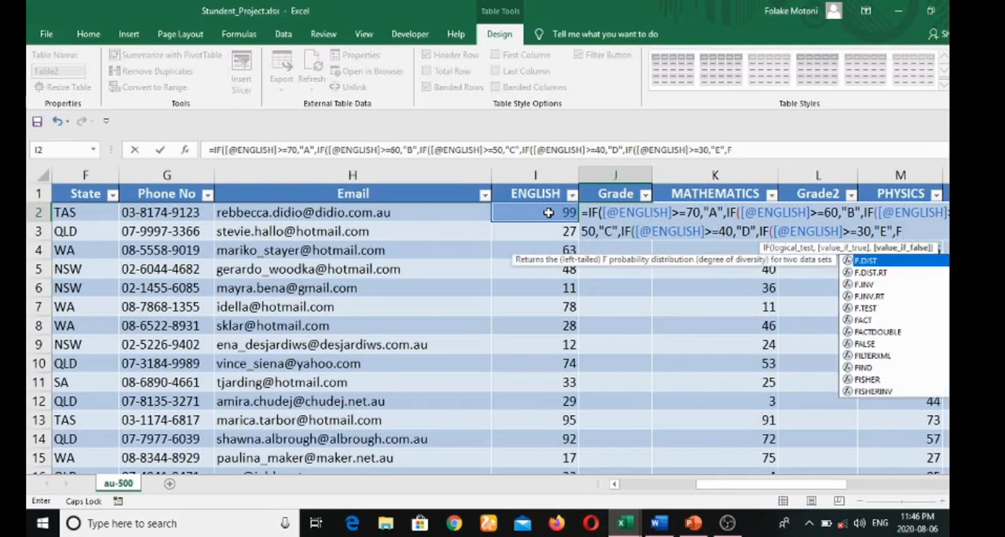
{"action": "type", "text": "\"F"}
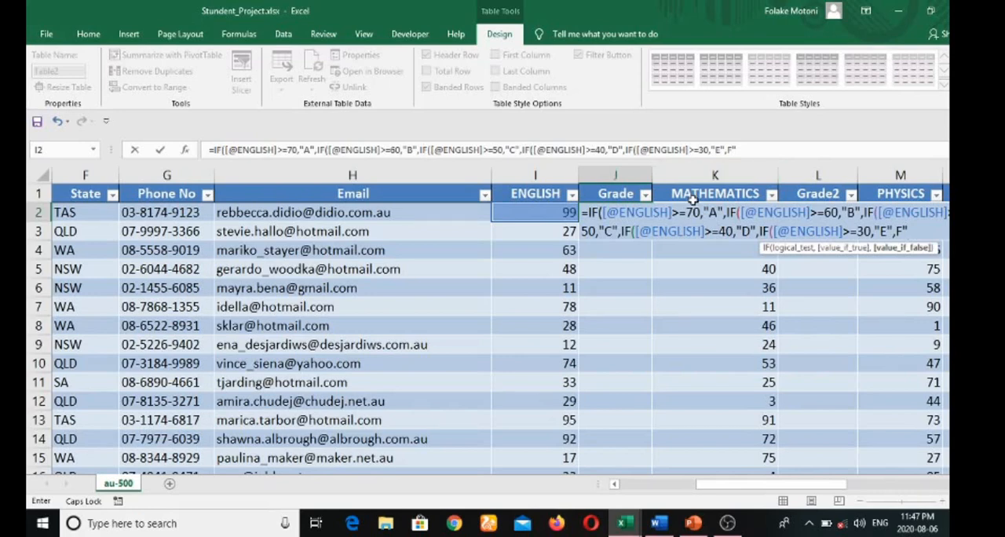
{"action": "type", "text": "))))"}
{"action": "key", "text": "Return"}
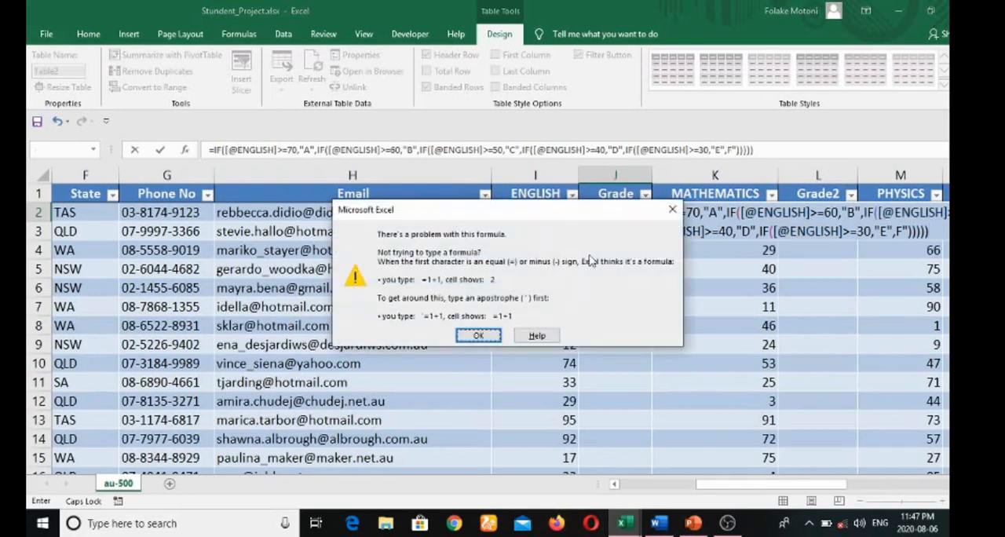
{"action": "left_click", "coordinate": [477, 336]}
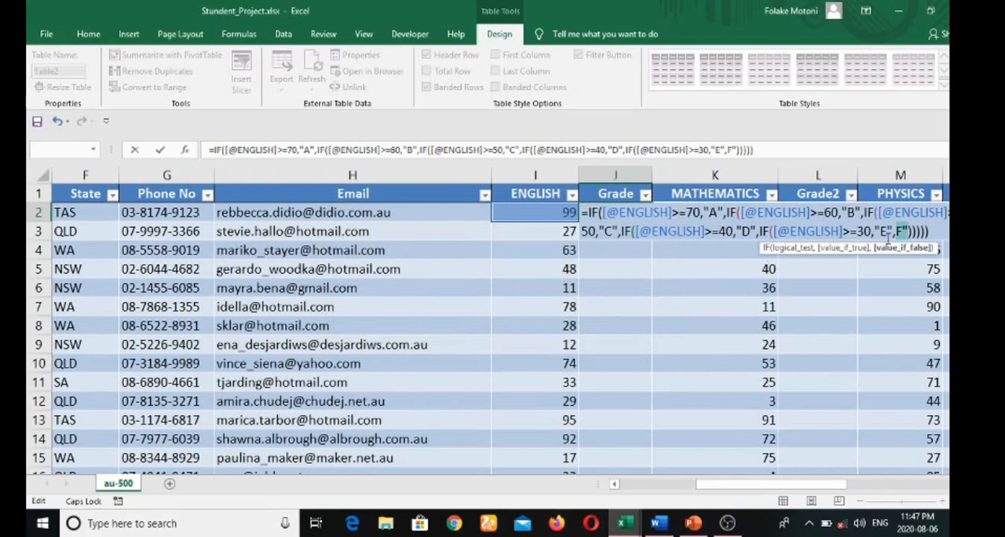
Insert the missing opening quotation mark before F, enter the corrected formula, and select J2
{"action": "left_click", "coordinate": [896, 233]}
{"action": "type", "text": "\""}
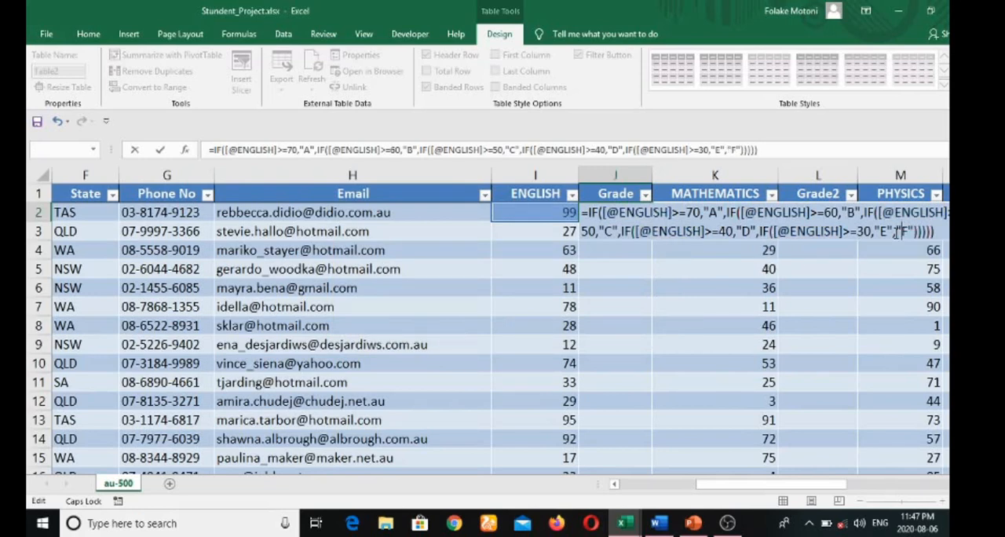
{"action": "key", "text": "Return"}
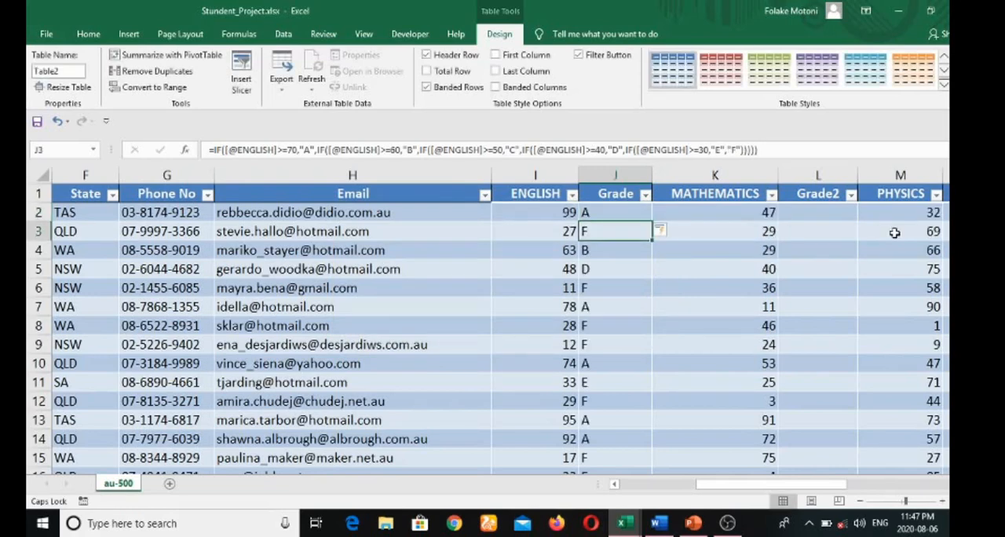
{"action": "left_click", "coordinate": [597, 214]}
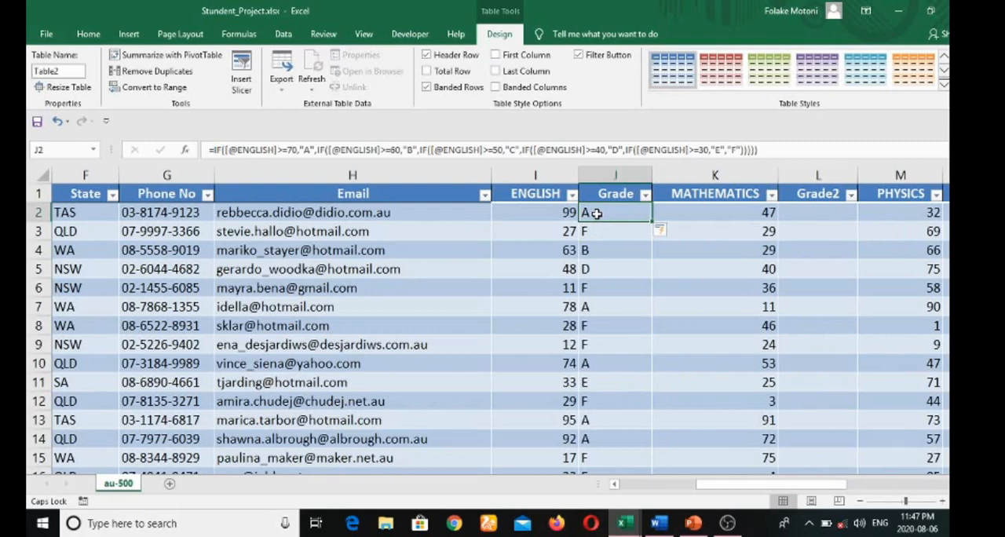
List the grade letters A, B, C, D, E and F down cells X3 to X8, outside the table
{"action": "left_click", "coordinate": [585, 229]}
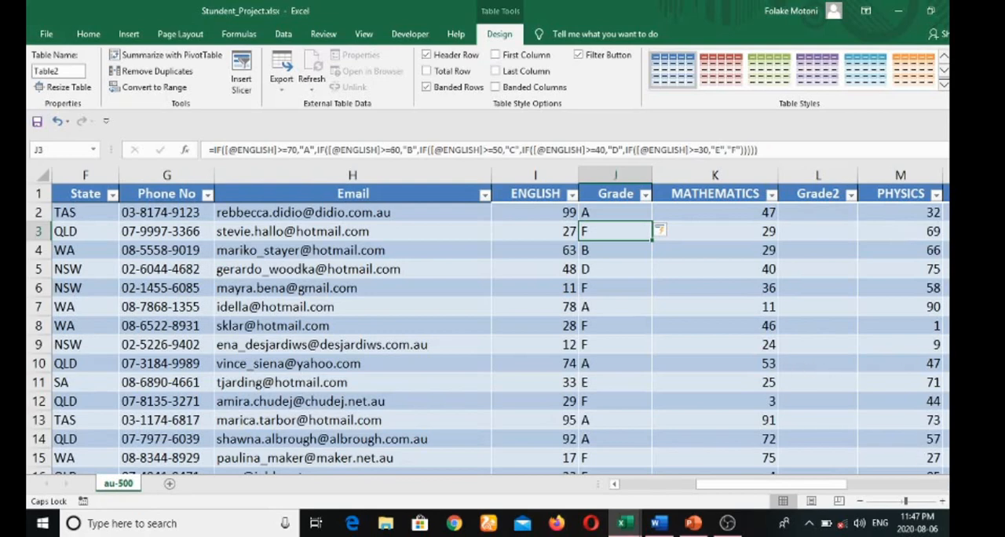
{"action": "left_click", "coordinate": [942, 485]}
{"action": "left_click", "coordinate": [945, 484]}
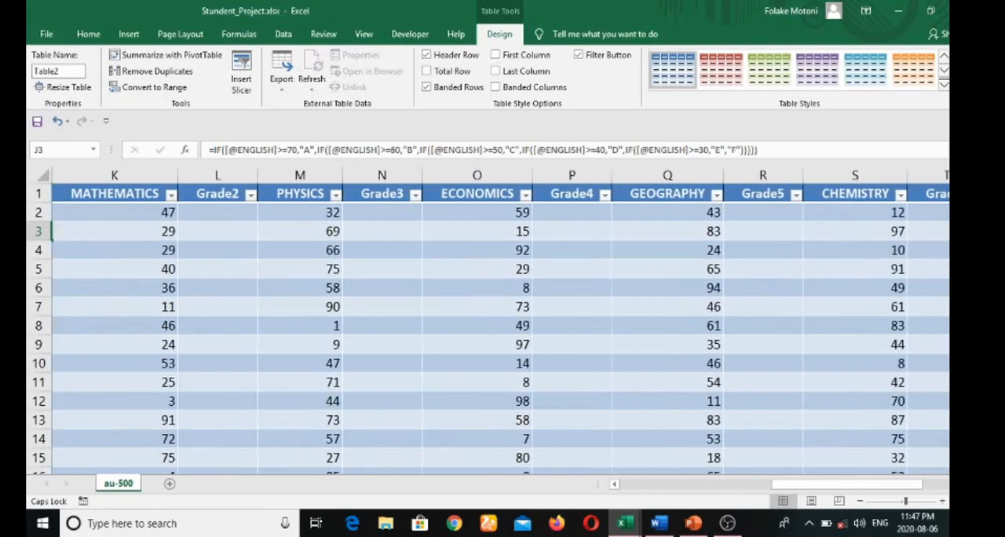
{"action": "left_click", "coordinate": [944, 484]}
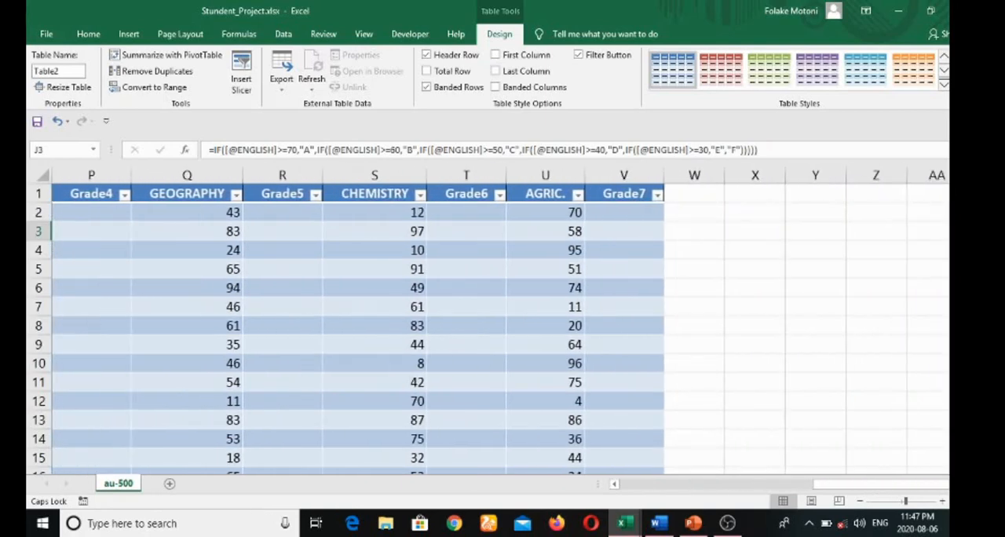
{"action": "left_click", "coordinate": [766, 222]}
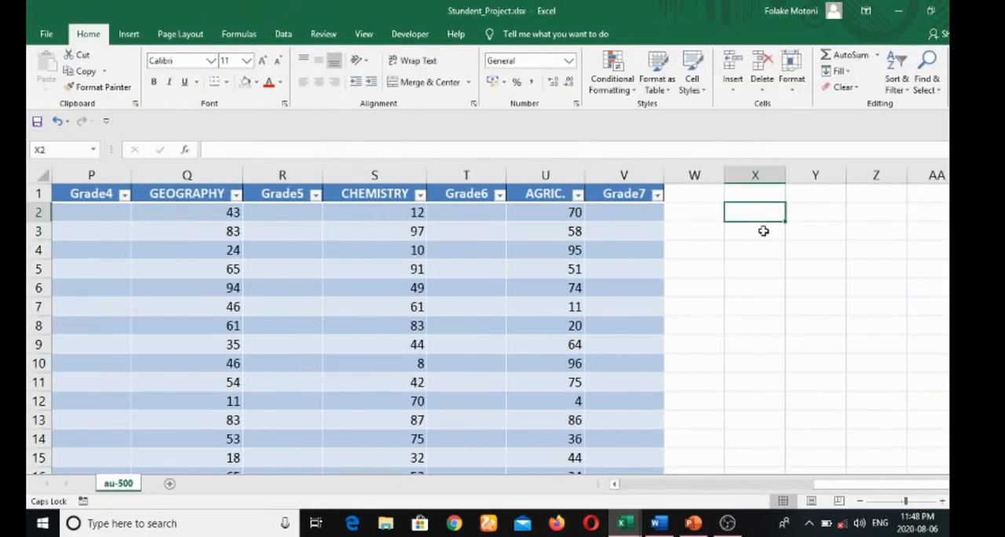
{"action": "left_click", "coordinate": [763, 232]}
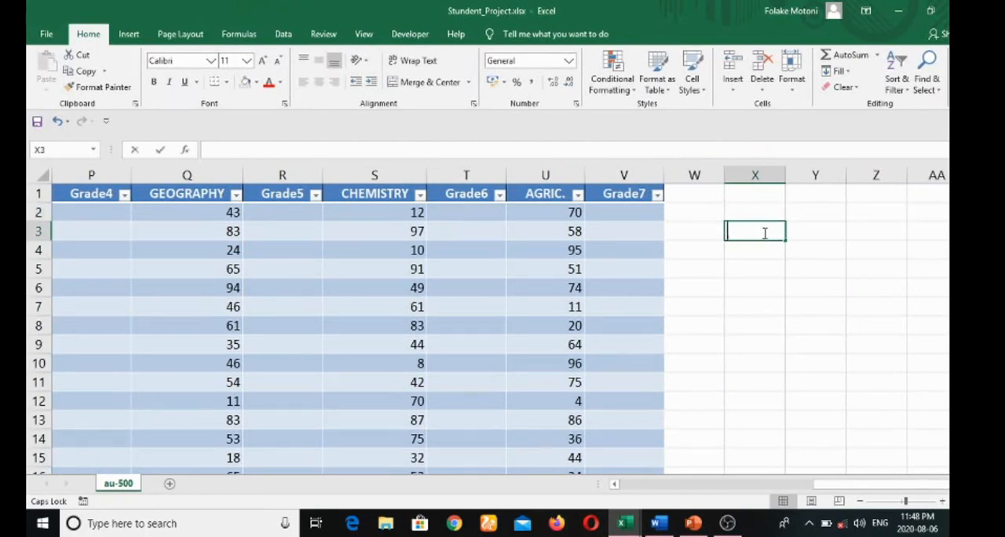
{"action": "type", "text": "A"}
{"action": "key", "text": "Return"}
{"action": "type", "text": "B"}
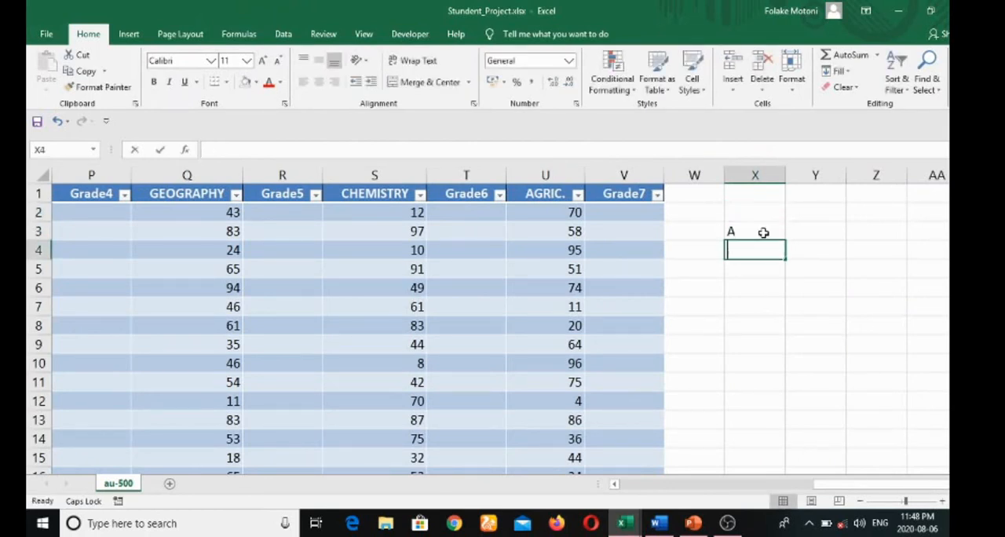
{"action": "key", "text": "Return"}
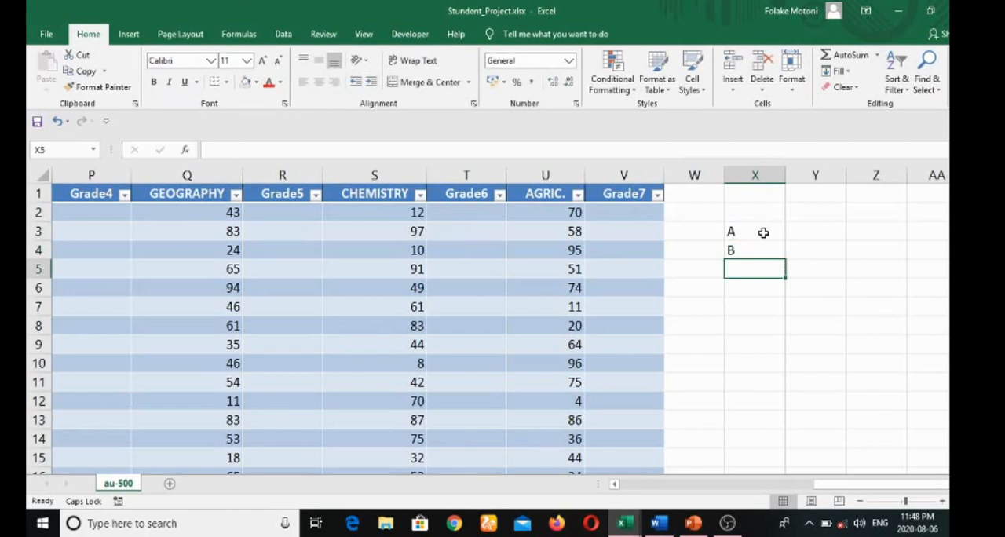
{"action": "type", "text": "C"}
{"action": "key", "text": "Return"}
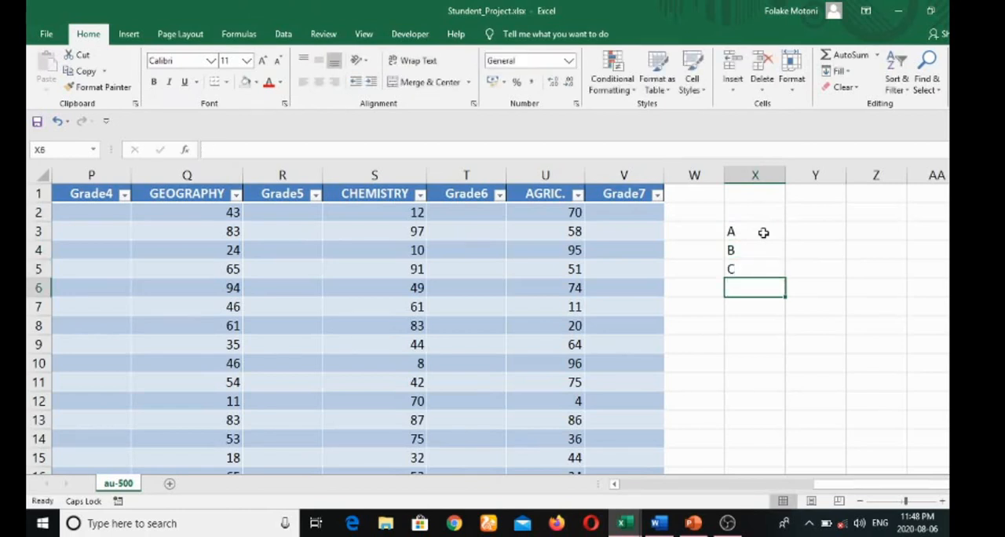
{"action": "type", "text": "D"}
{"action": "key", "text": "Return"}
{"action": "type", "text": "E"}
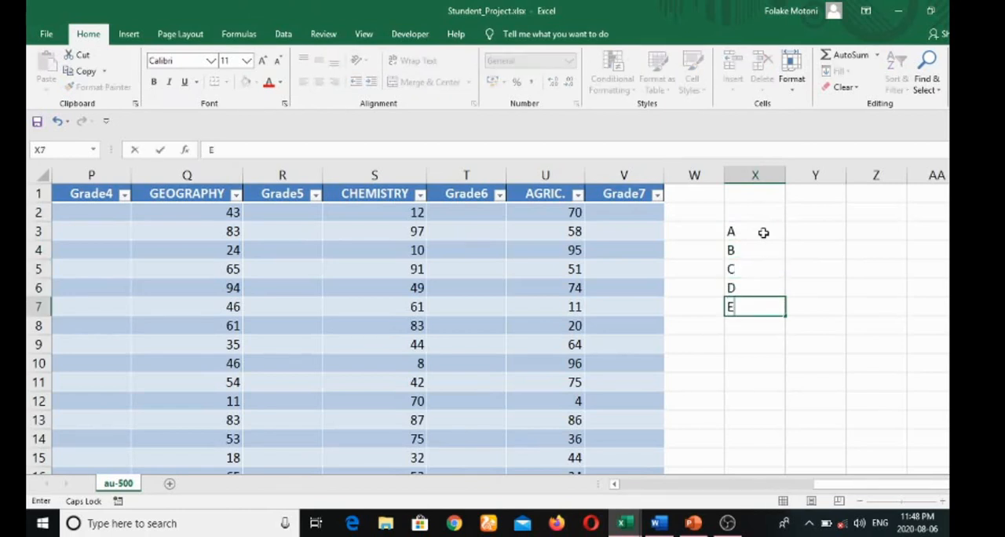
{"action": "key", "text": "Return"}
{"action": "type", "text": "F"}
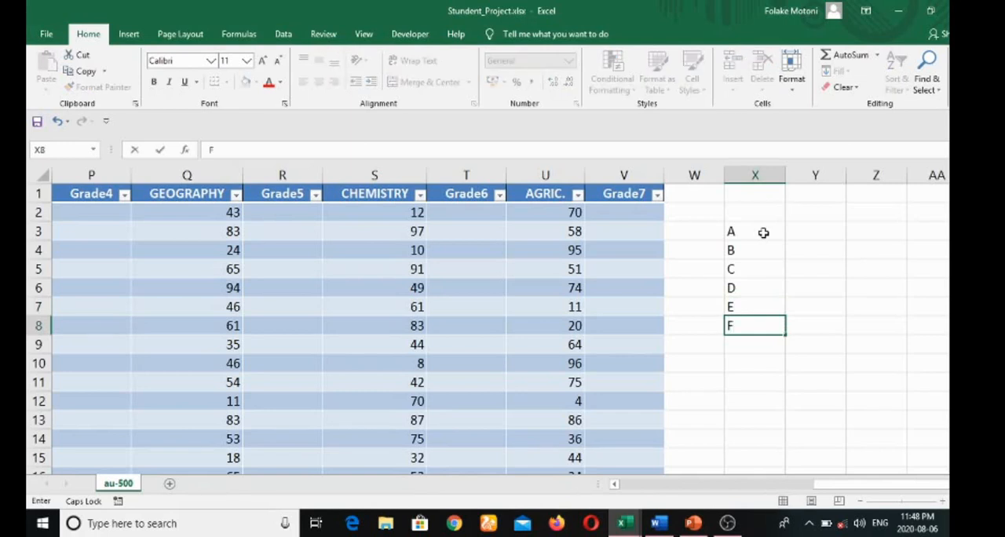
Start a COUNTIF formula in Y3 with the whole Grade column of the table, Table2[Grade], as its range
{"action": "left_click", "coordinate": [810, 235]}
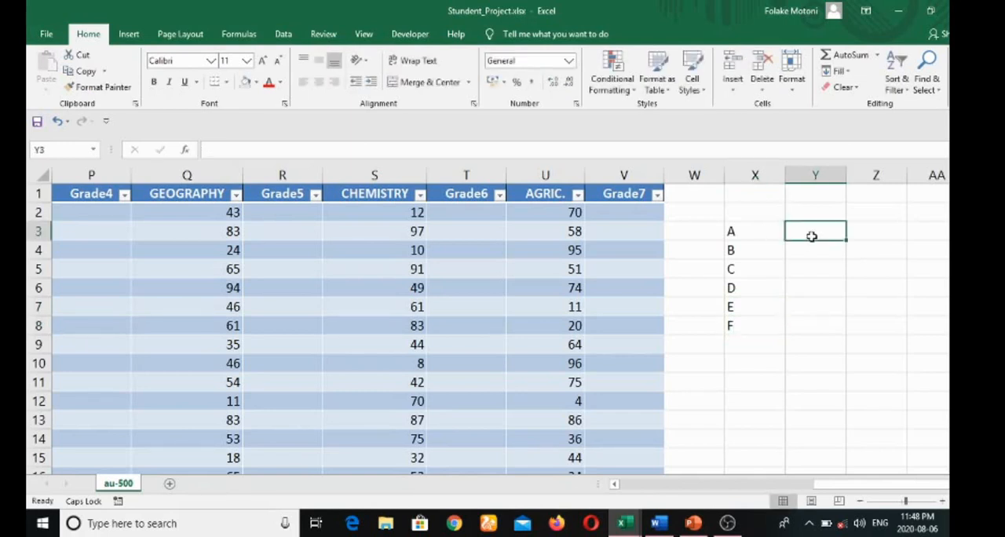
{"action": "type", "text": "="}
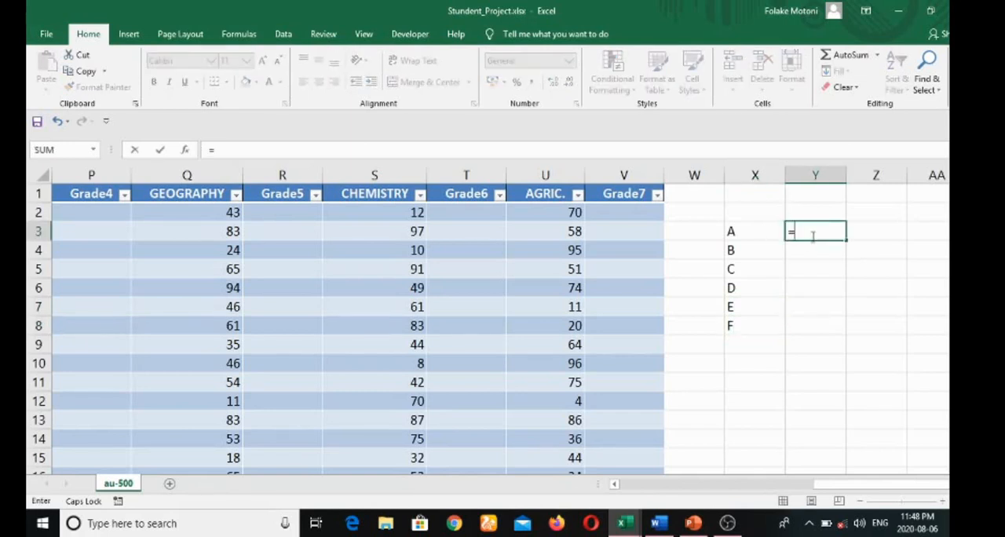
{"action": "type", "text": "C"}
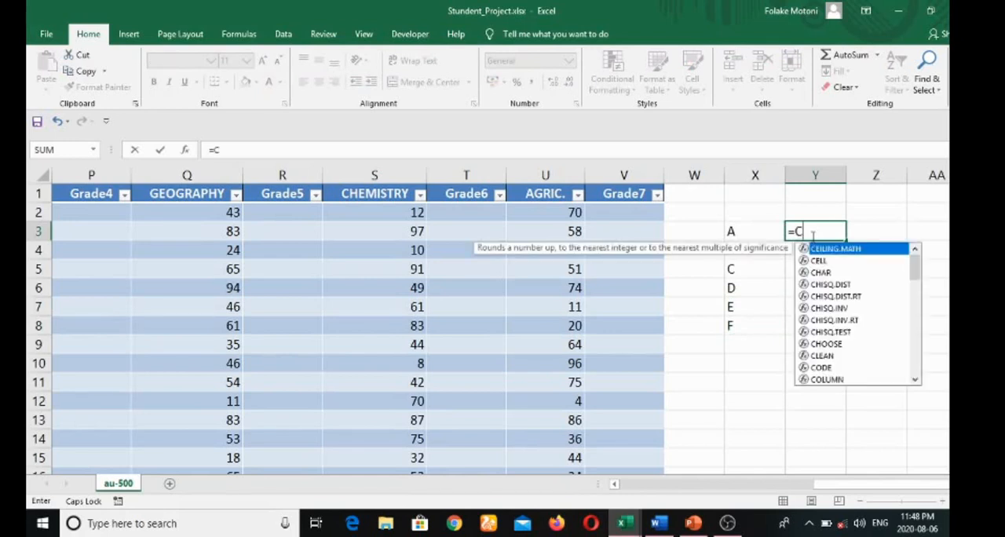
{"action": "type", "text": "OUNT"}
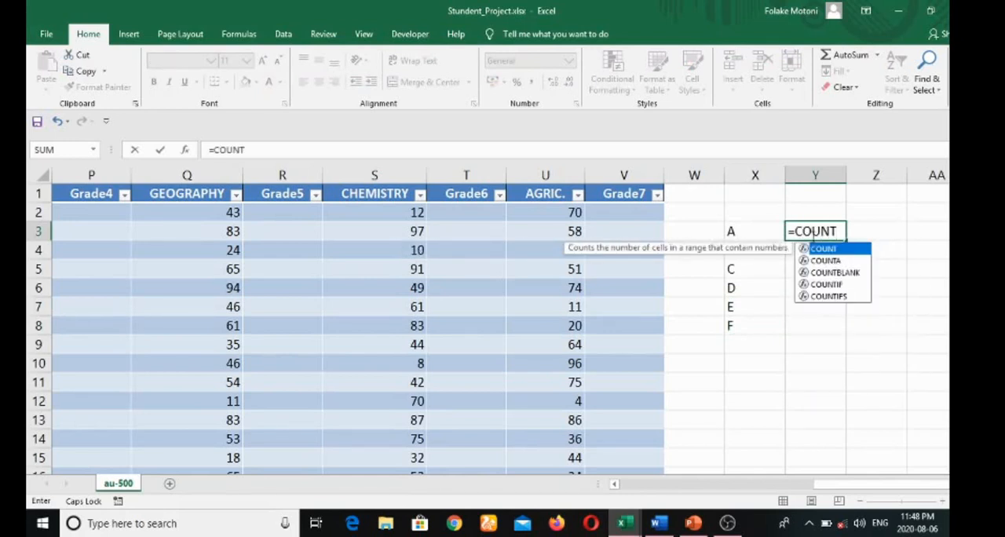
{"action": "type", "text": "IF"}
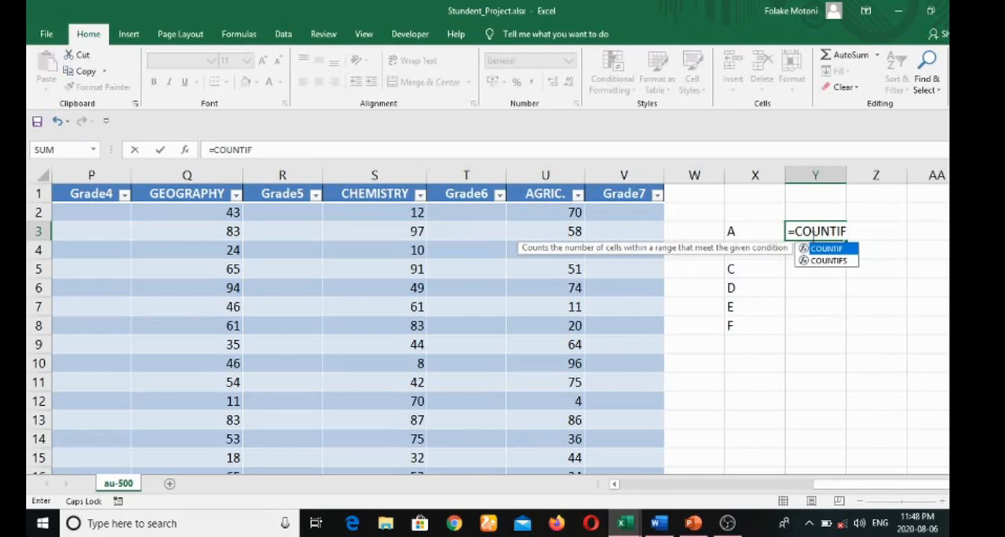
{"action": "type", "text": "("}
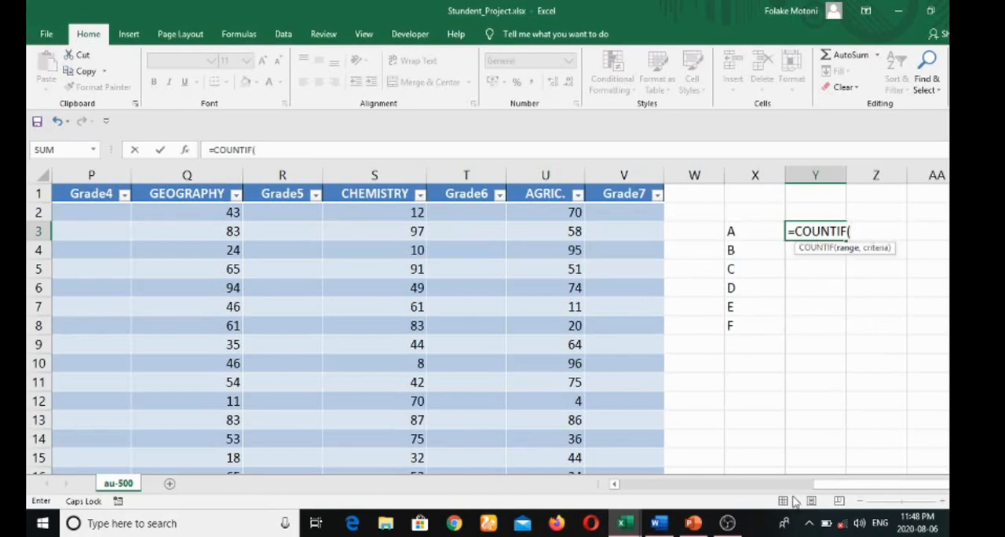
{"action": "left_click_drag", "start_coordinate": [844, 484], "coordinate": [734, 498]}
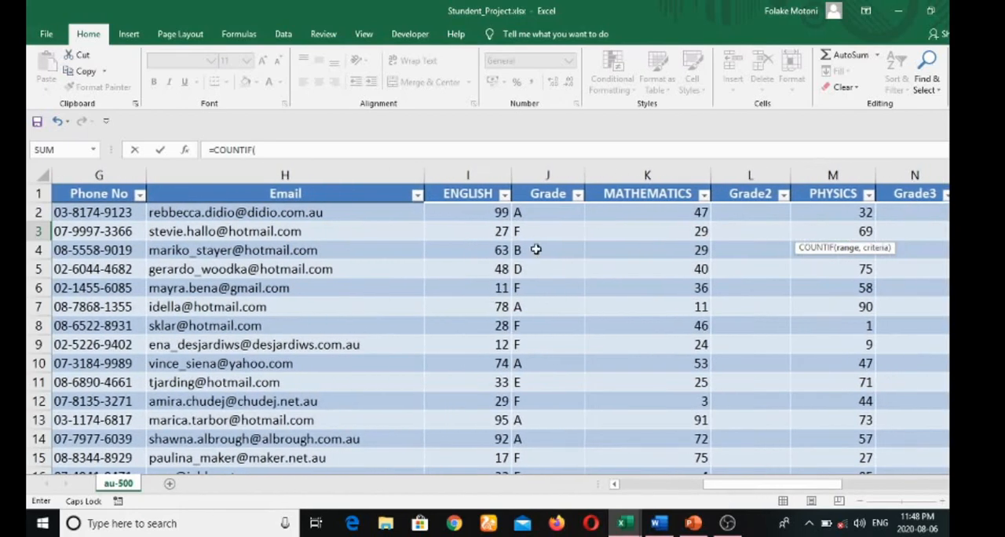
{"action": "left_click", "coordinate": [532, 215]}
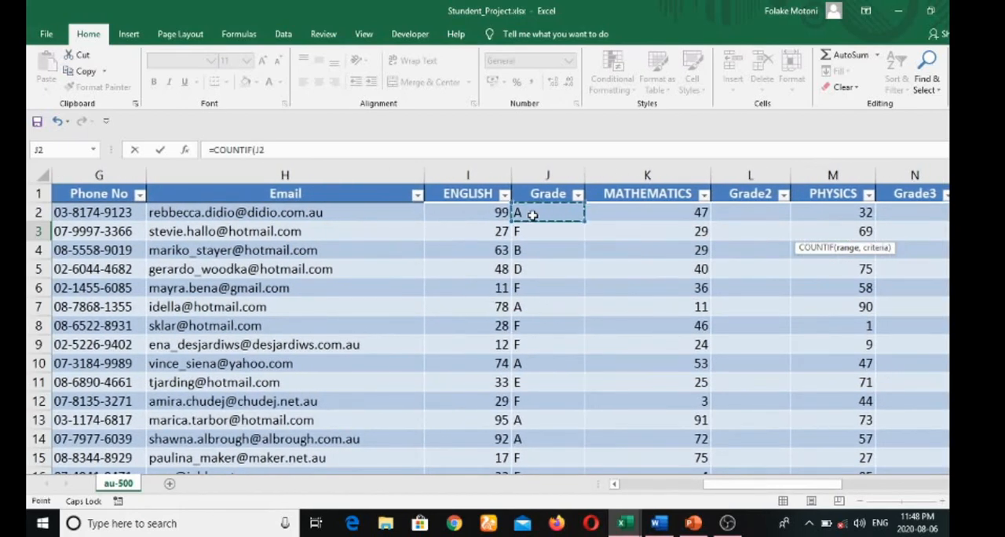
{"action": "key", "text": "ctrl+shift+Down"}
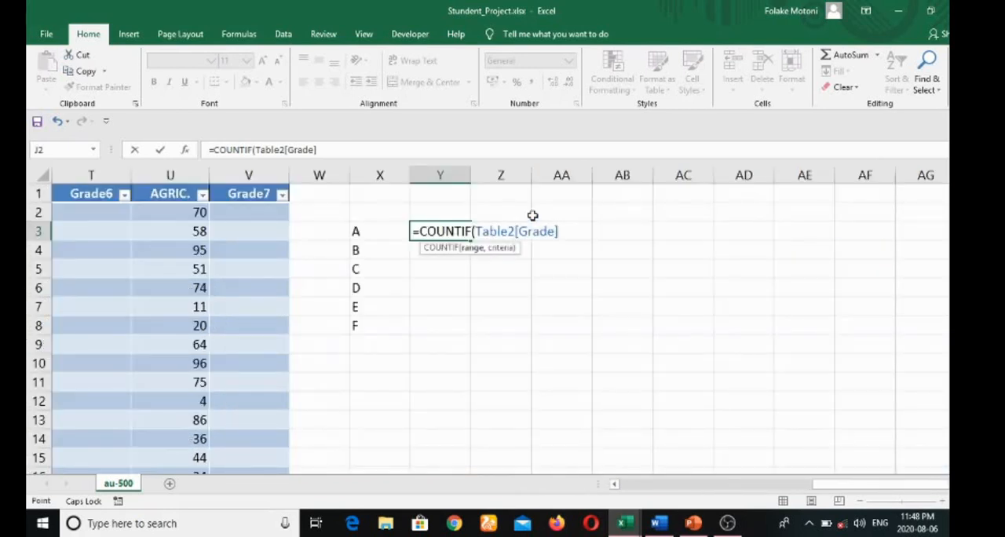
Complete the Y3 COUNTIF formula with X3 as the criteria and enter it
{"action": "type", "text": ","}
{"action": "left_click", "coordinate": [357, 233]}
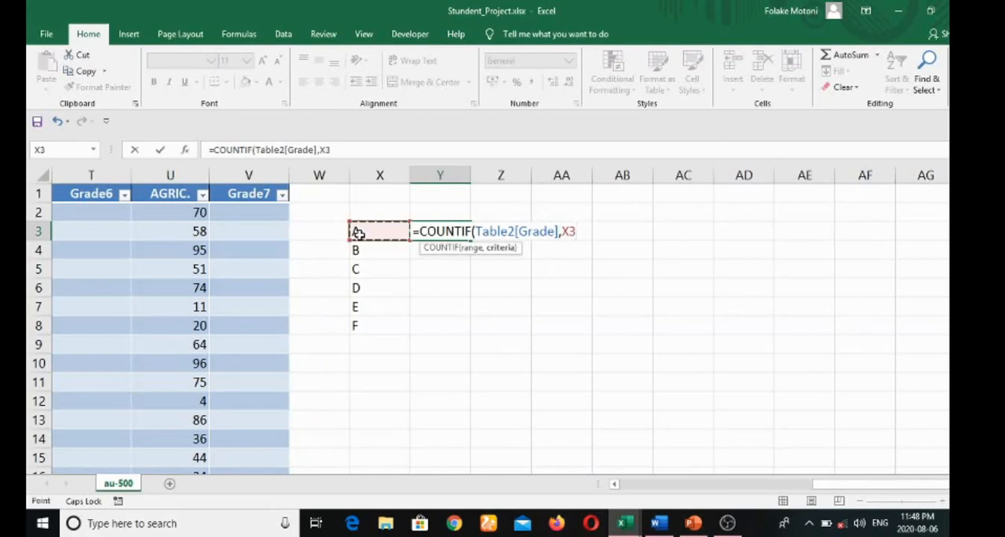
{"action": "type", "text": ")"}
{"action": "key", "text": "Return"}
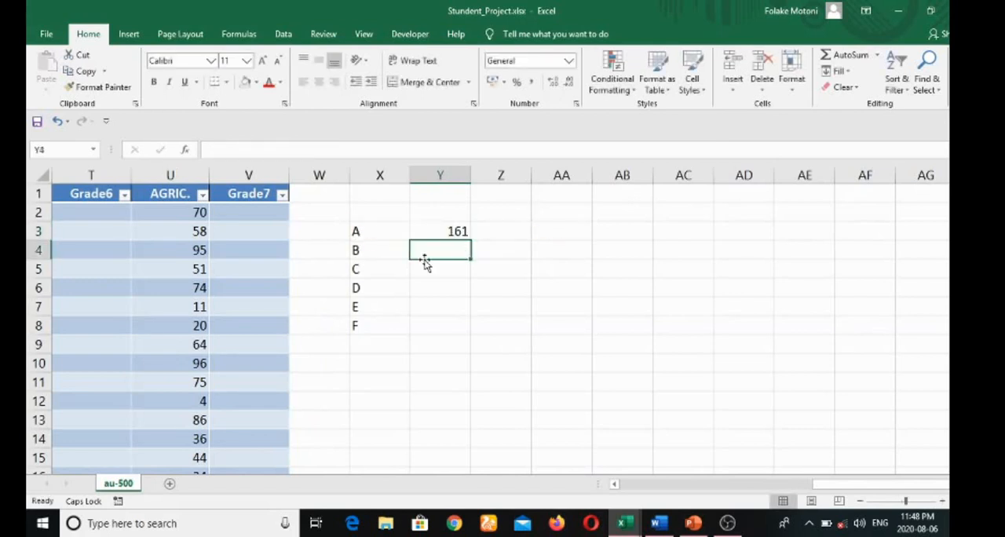
Fill the COUNTIF formula from Y3 down to Y8 and select Y4 to check its copied formula
{"action": "left_click", "coordinate": [438, 230]}
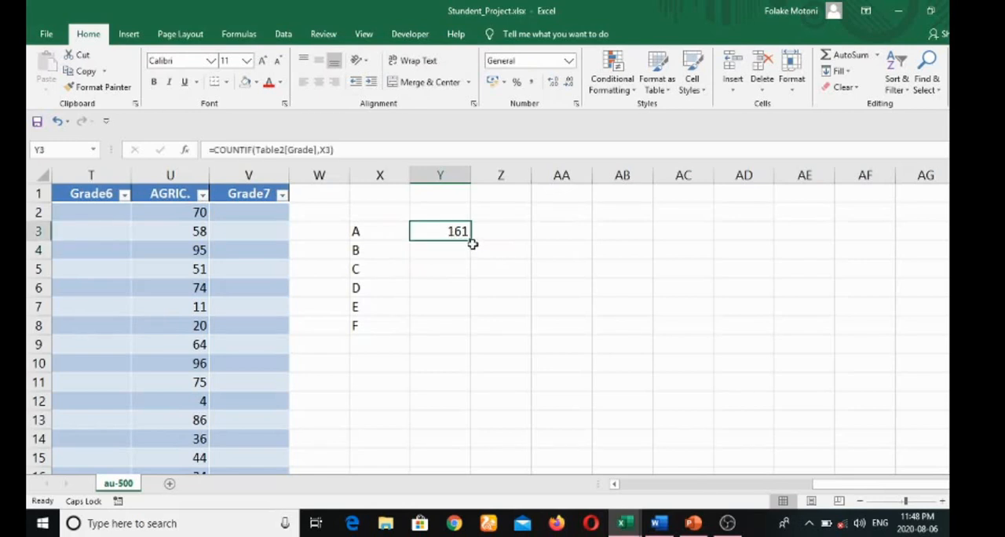
{"action": "left_click_drag", "start_coordinate": [473, 240], "coordinate": [468, 330]}
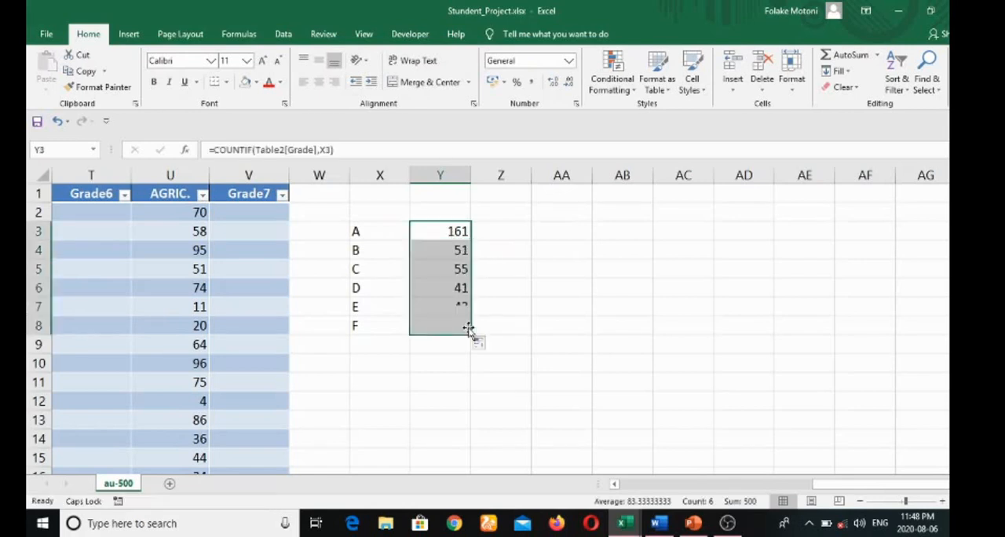
{"action": "left_click", "coordinate": [436, 248]}
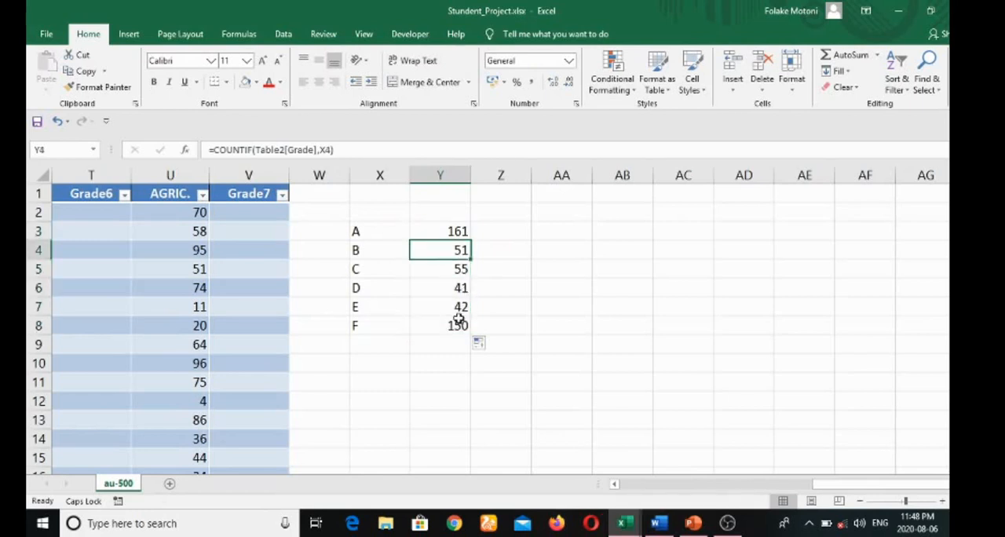